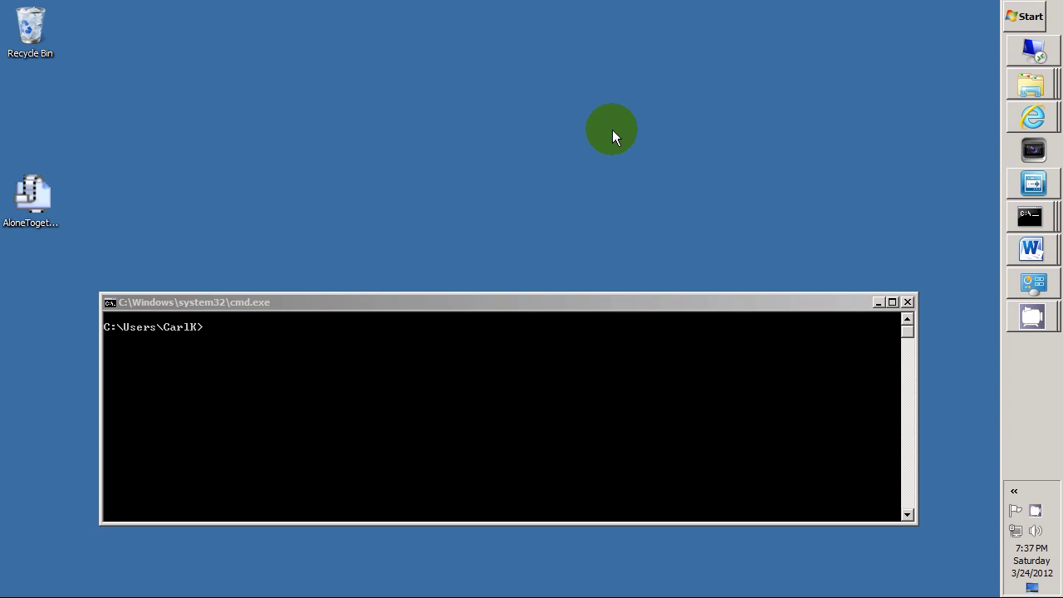
Check the AloneTogether.avs script as plain text, then return to the fullmovie9.1 project in Vegas Pro.
{"action": "right_click", "coordinate": [41, 199]}
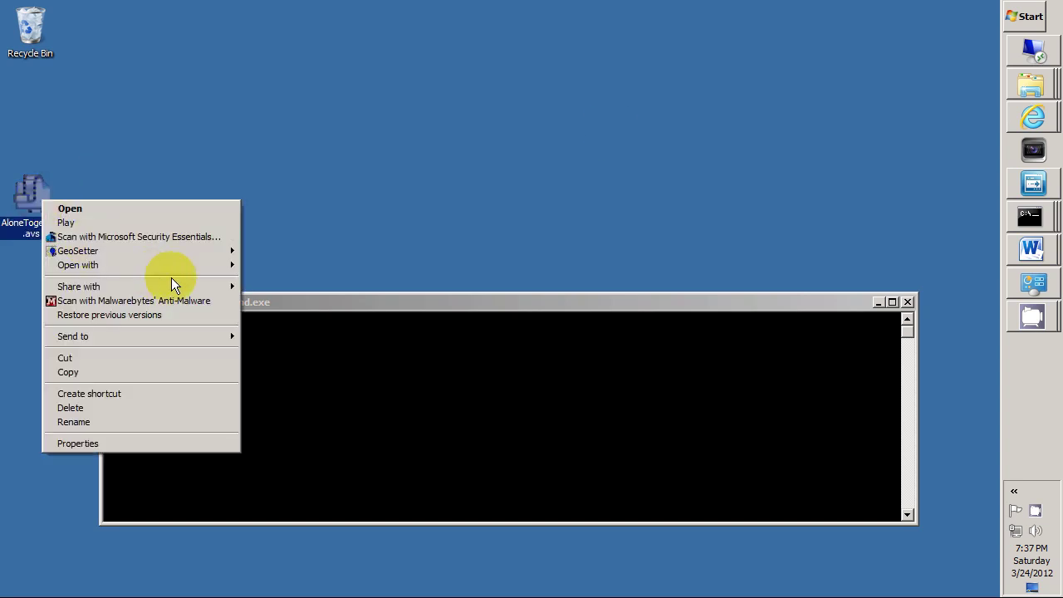
{"action": "mouse_move", "coordinate": [184, 264]}
{"action": "left_click", "coordinate": [287, 280]}
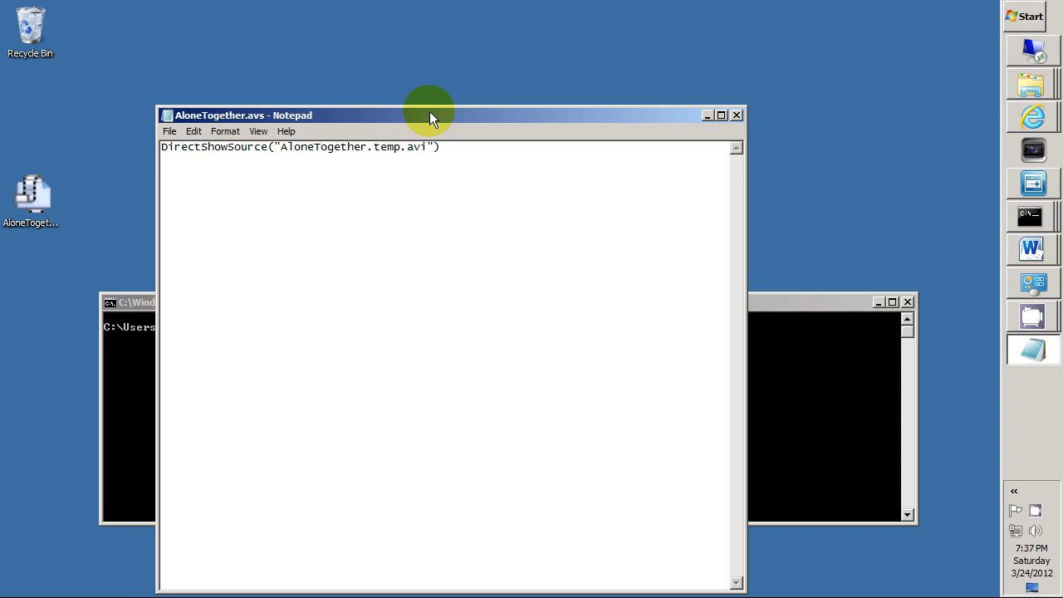
{"action": "left_click", "coordinate": [736, 115]}
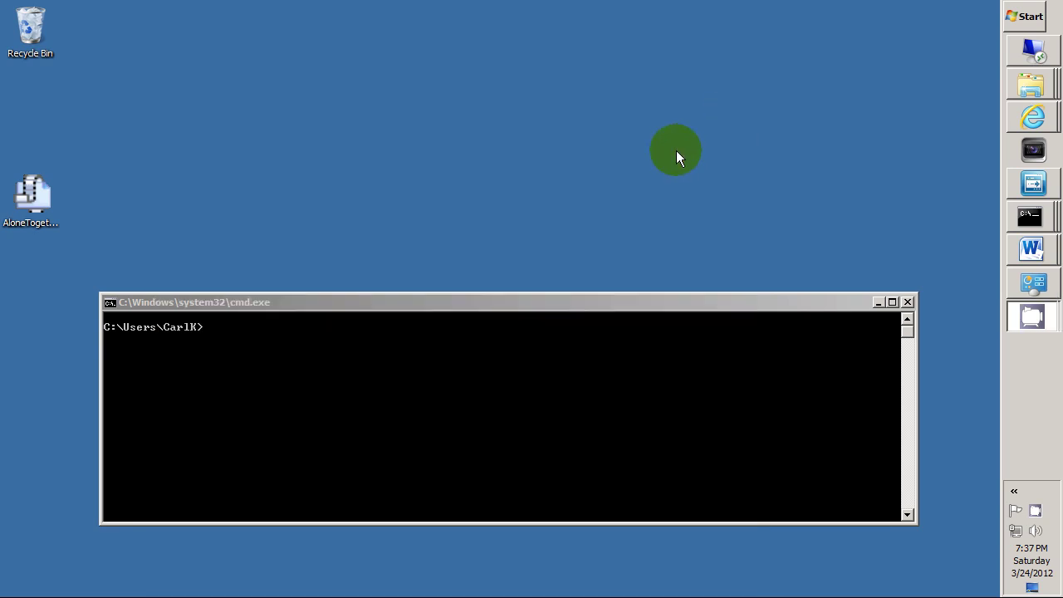
{"action": "left_click", "coordinate": [1018, 146]}
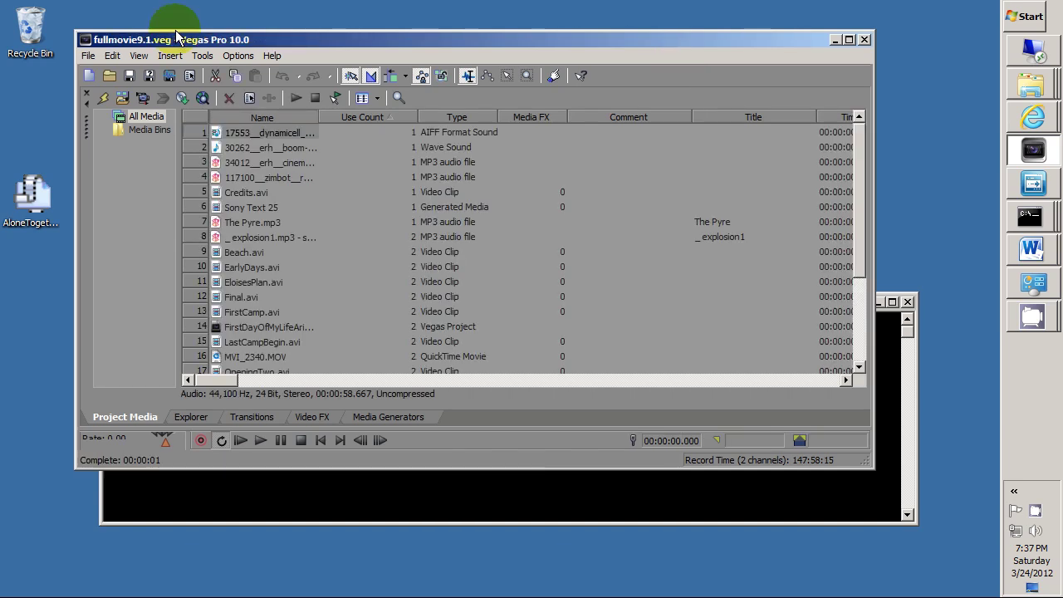
{"action": "left_click", "coordinate": [88, 58]}
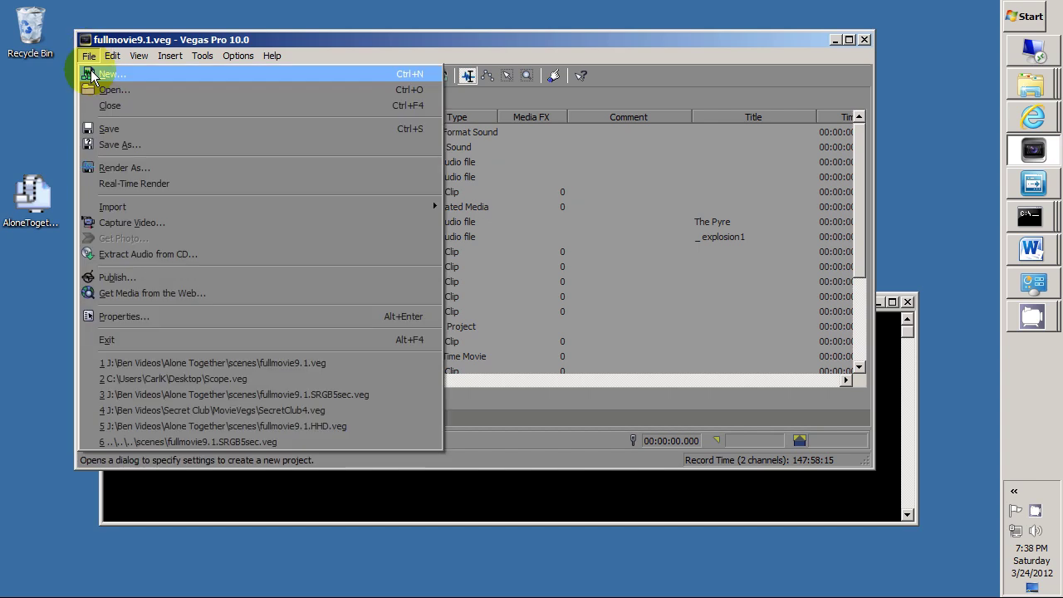
In Render As, choose DebugMode FrameServer (*.avi), save to Desktop, and name the file AloneTogether.temp.avi.
{"action": "left_click", "coordinate": [125, 166]}
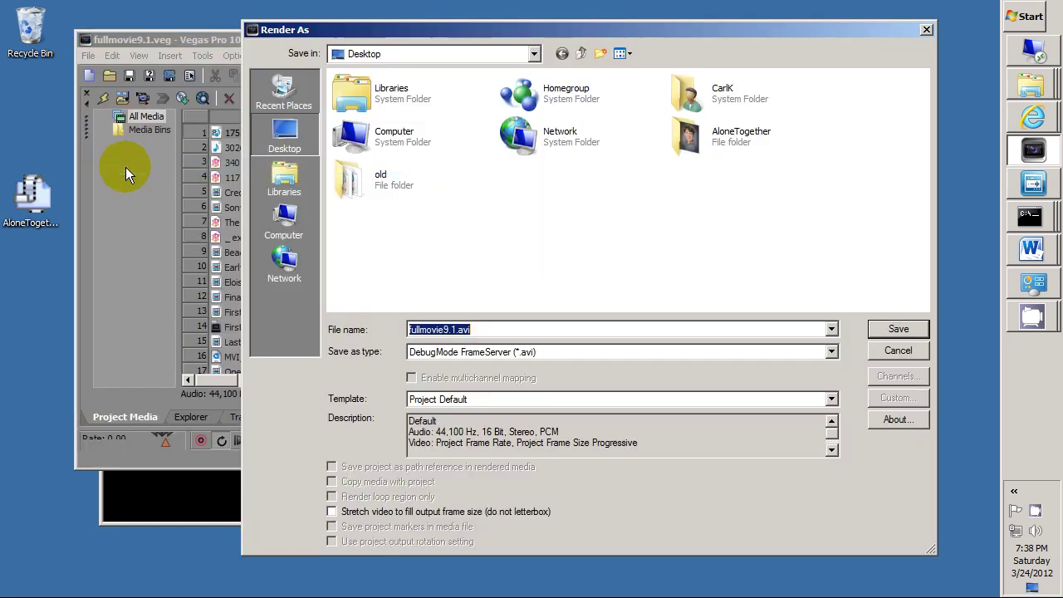
{"action": "left_click", "coordinate": [453, 353]}
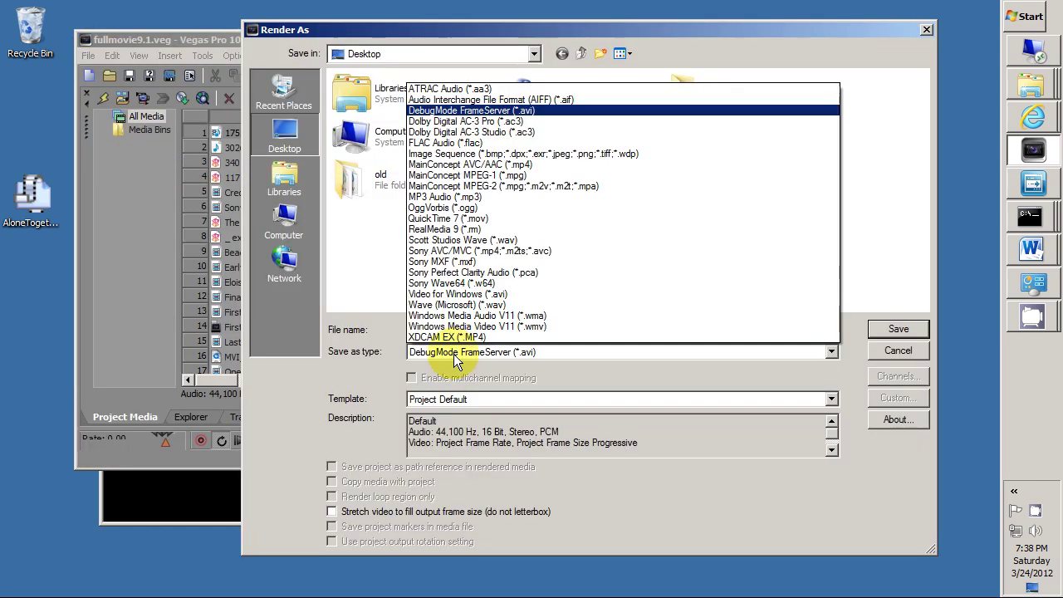
{"action": "left_click", "coordinate": [445, 111]}
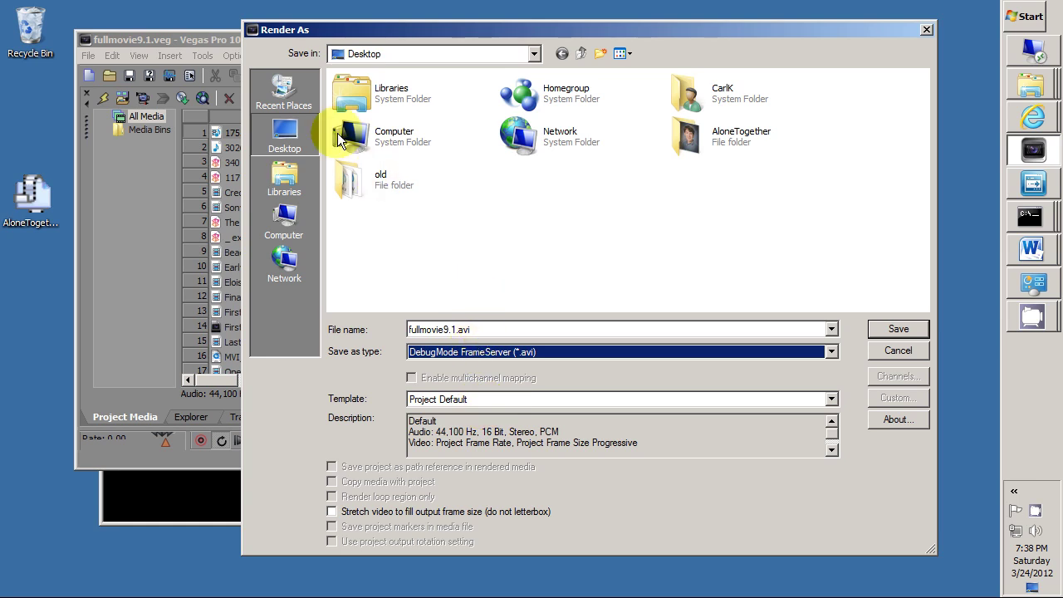
{"action": "left_click", "coordinate": [286, 134]}
{"action": "left_click", "coordinate": [483, 330]}
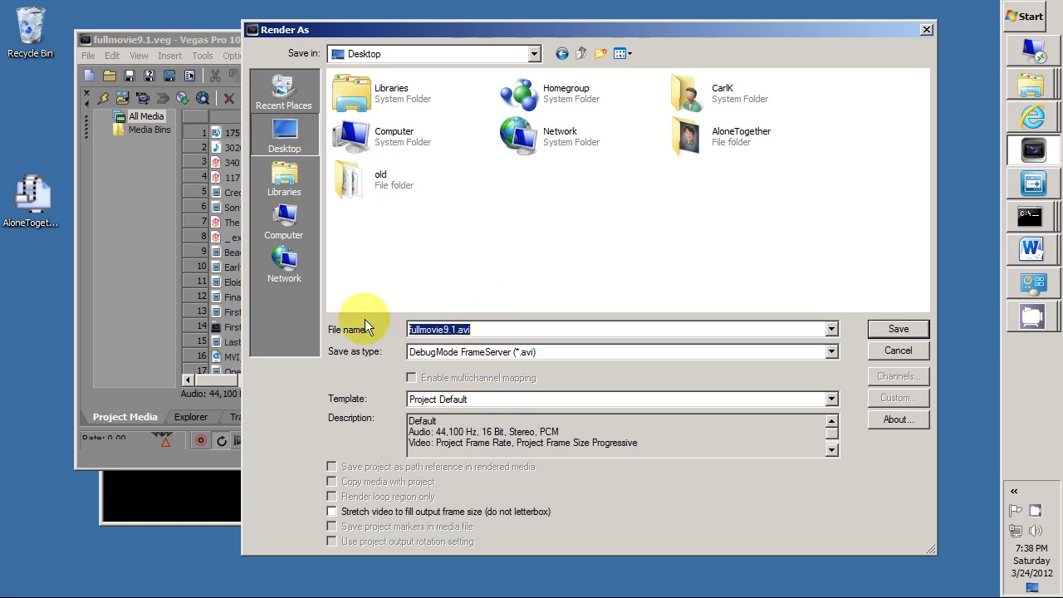
{"action": "type", "text": "alon"}
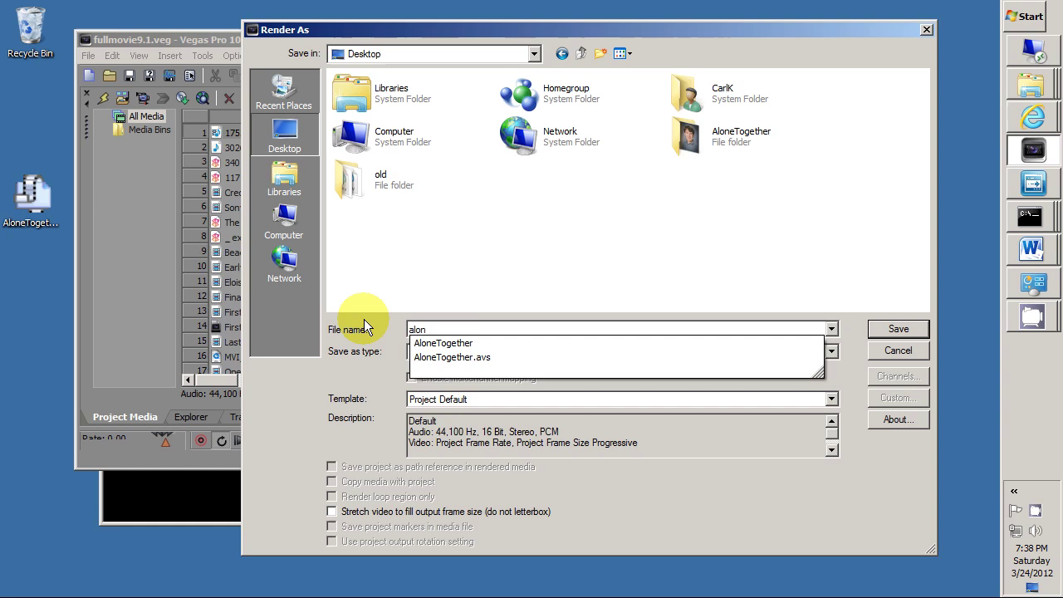
{"action": "key", "text": "Down"}
{"action": "type", "text": ".temp"}
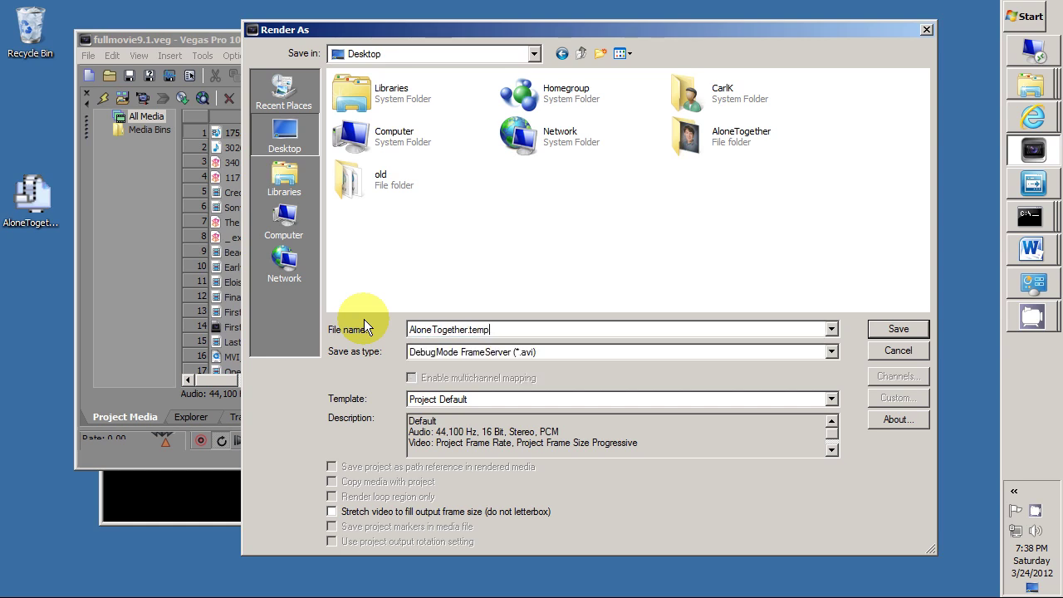
{"action": "type", "text": ".avi"}
Serve the video as YUY2, writing the AloneTogether.temp.avi signpost file to the Desktop.
{"action": "left_click", "coordinate": [900, 330]}
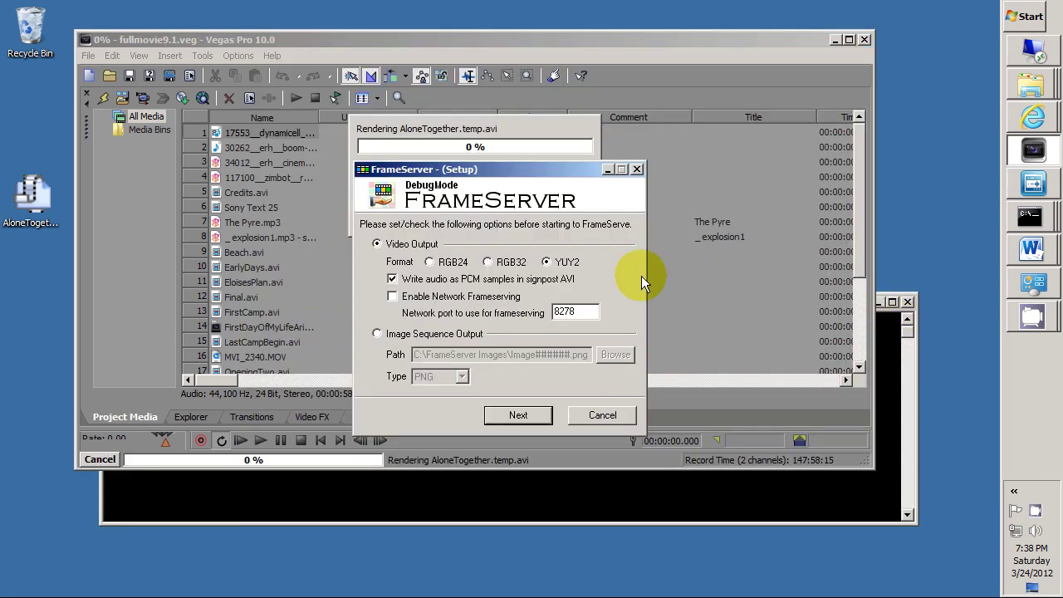
{"action": "left_click", "coordinate": [547, 263]}
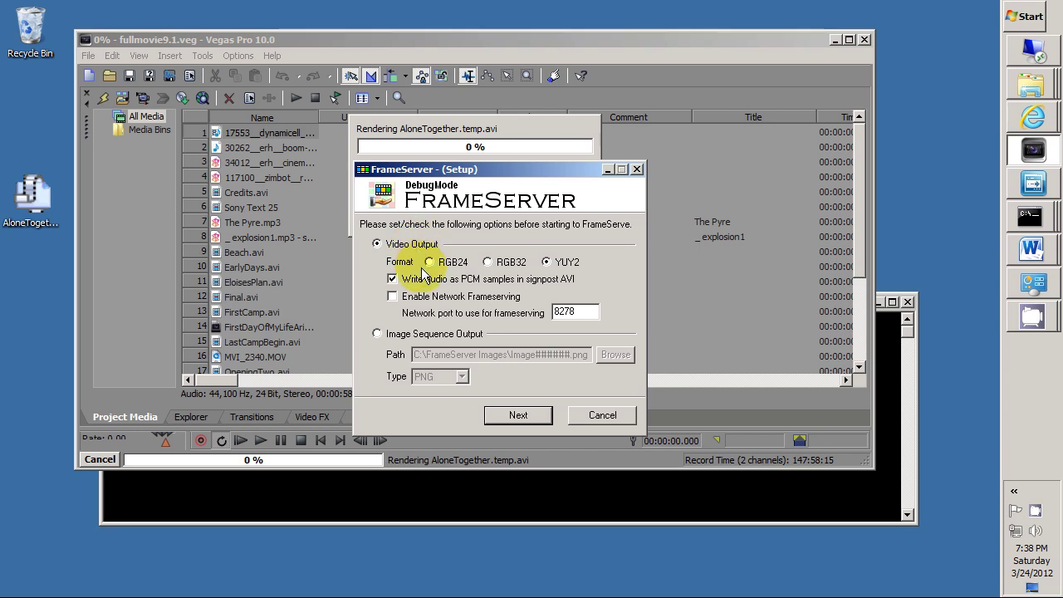
{"action": "left_click", "coordinate": [509, 412]}
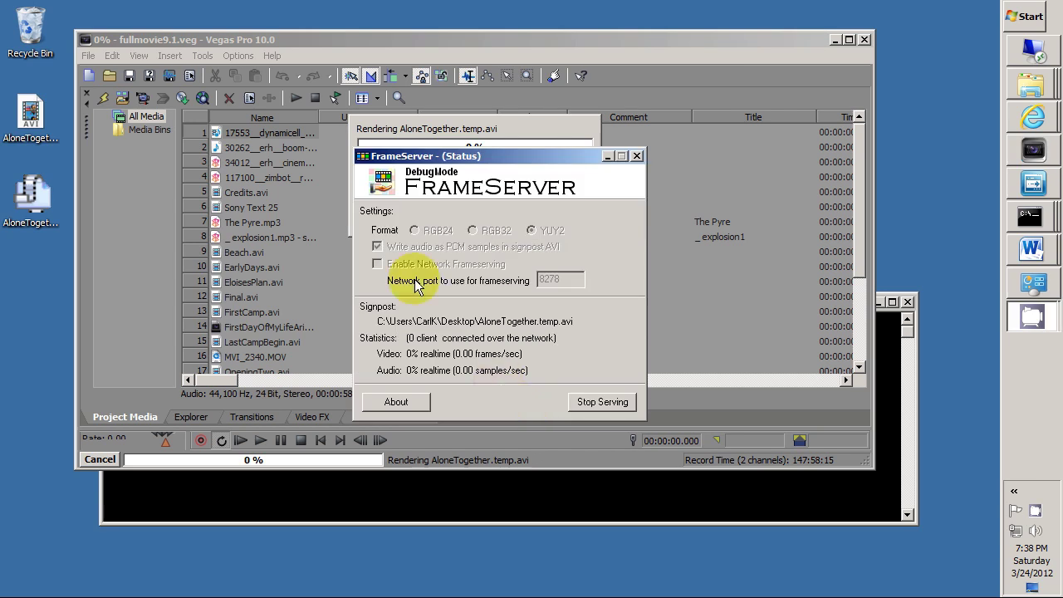
Play AloneTogether.temp.avi in Windows Media Player to confirm the frameserve works, then close the player.
{"action": "left_click", "coordinate": [29, 118]}
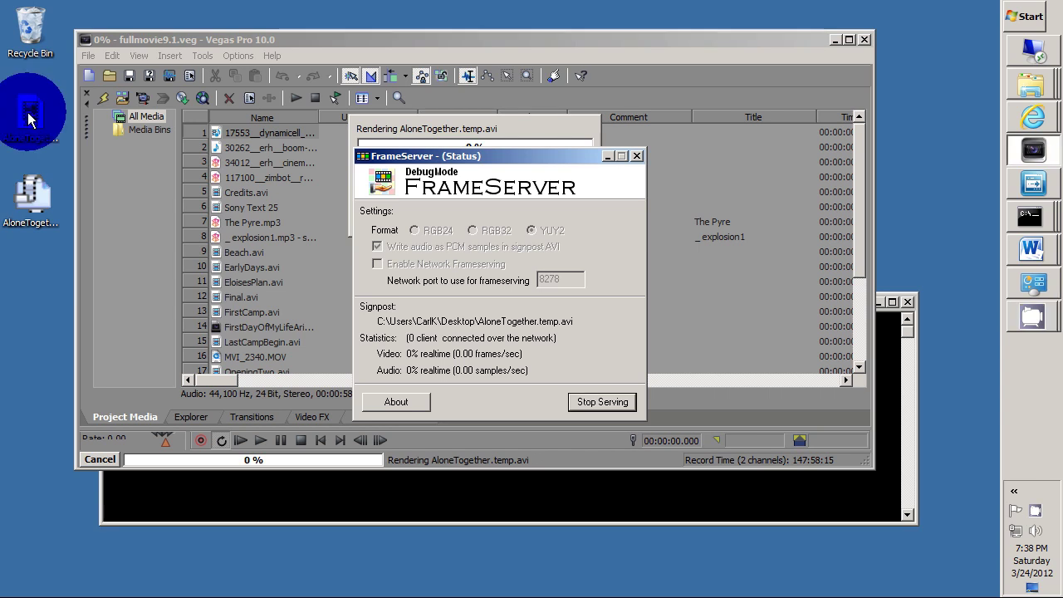
{"action": "right_click", "coordinate": [29, 118]}
{"action": "mouse_move", "coordinate": [224, 178]}
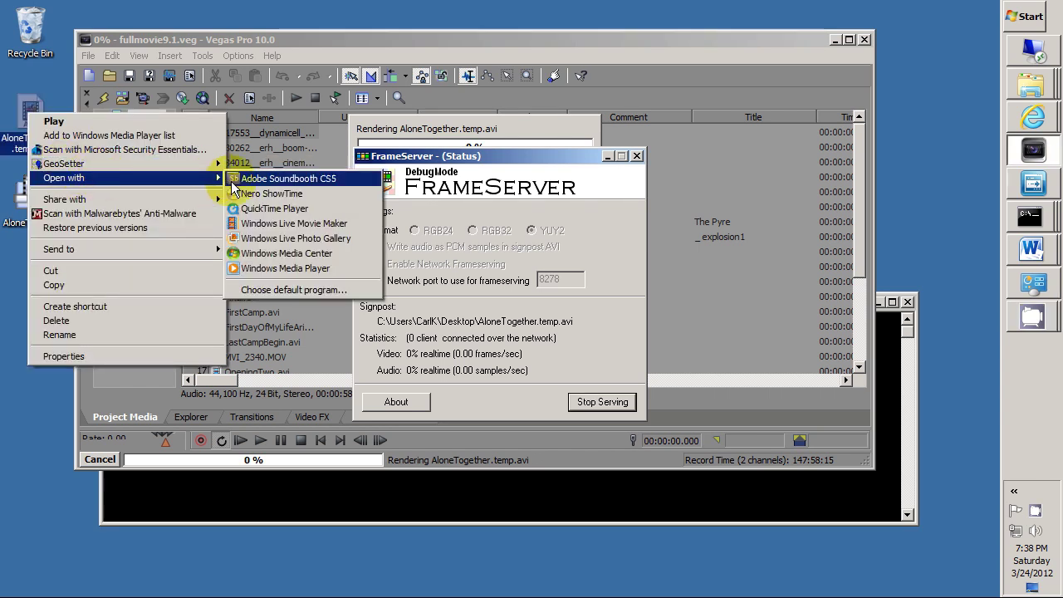
{"action": "left_click", "coordinate": [299, 267]}
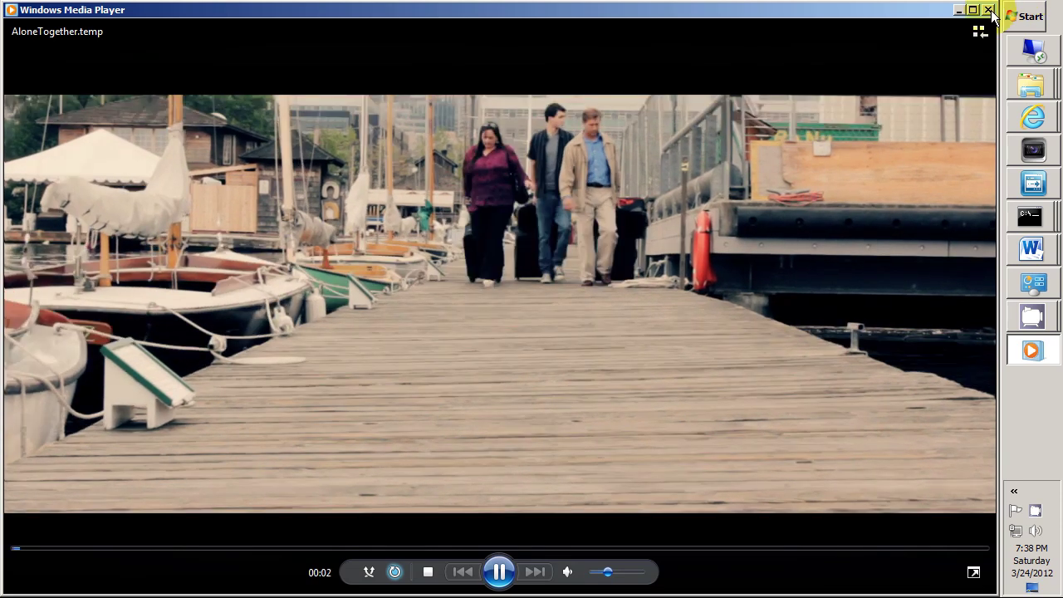
{"action": "left_click", "coordinate": [987, 9]}
{"action": "right_click", "coordinate": [33, 202]}
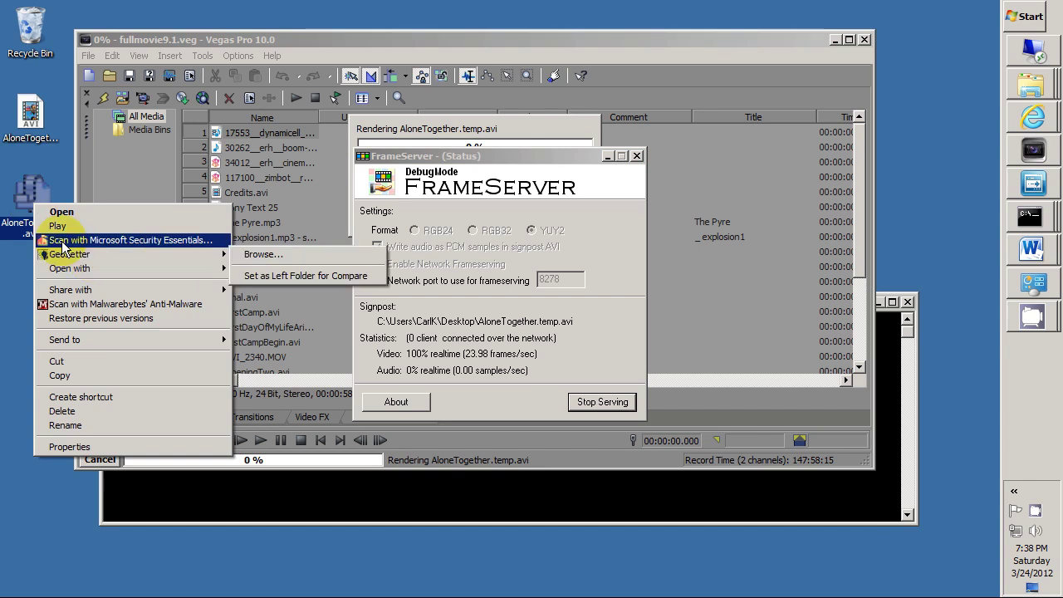
Launch Windows Media Player by searching for 'media'.
{"action": "left_click", "coordinate": [20, 250]}
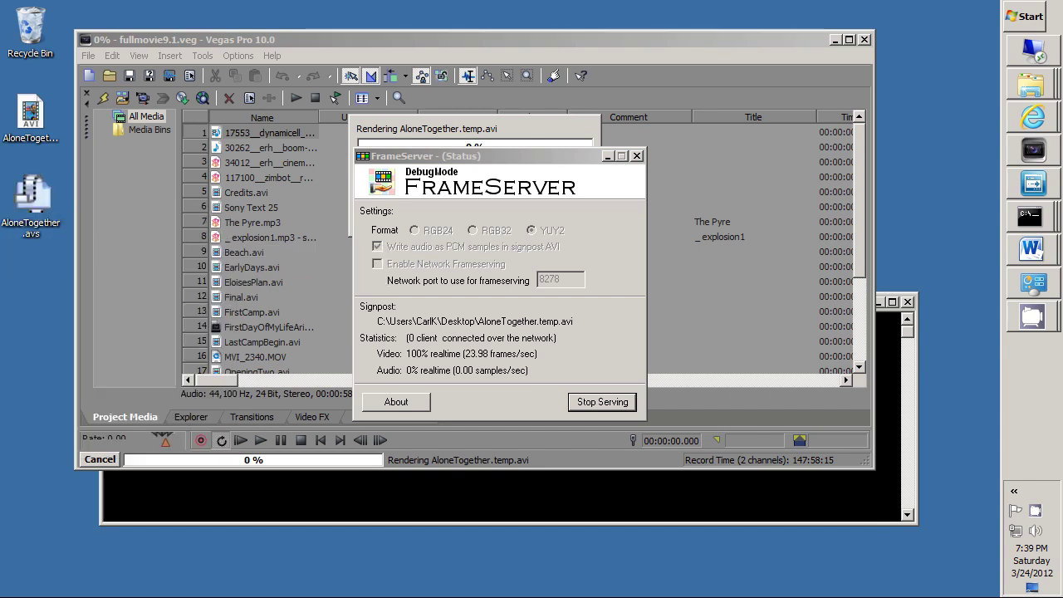
{"action": "left_click", "coordinate": [1025, 16]}
{"action": "type", "text": "media"}
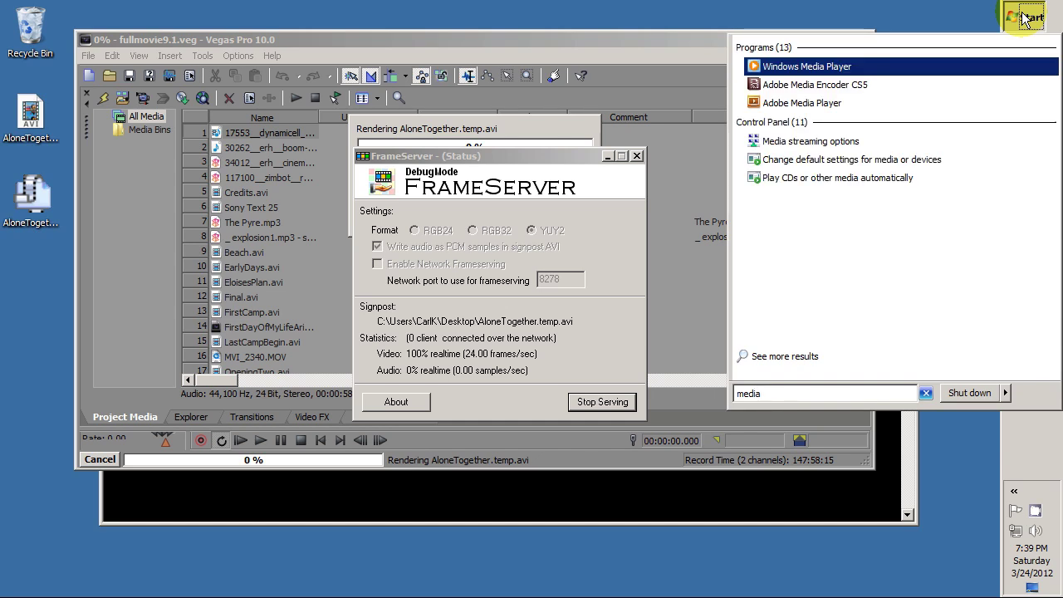
{"action": "key", "text": "Return"}
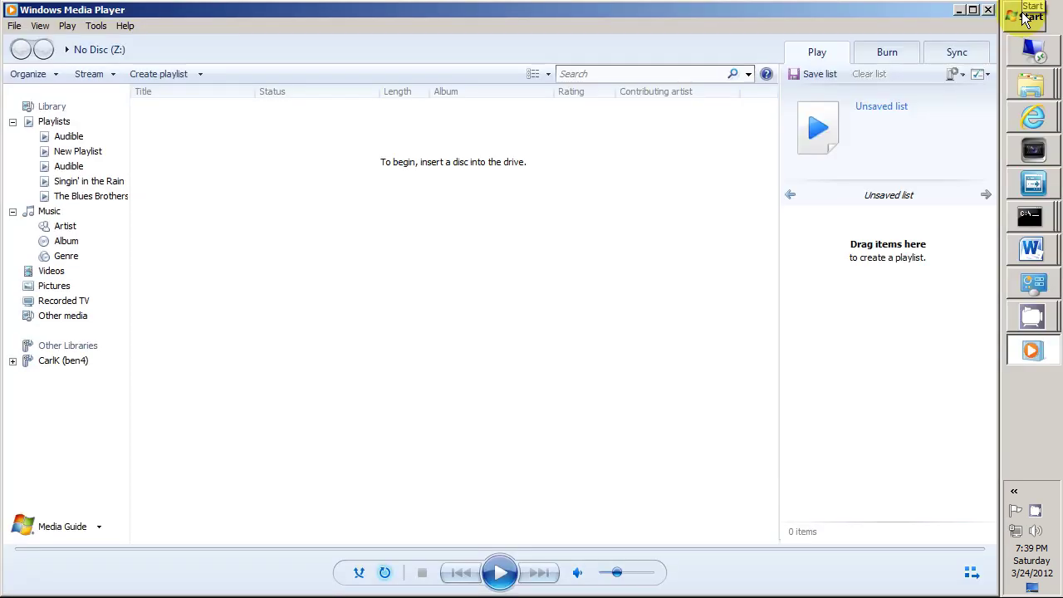
Open AloneTogether.avs from the Desktop, filtering the file list with *.avs.
{"action": "left_click", "coordinate": [14, 25]}
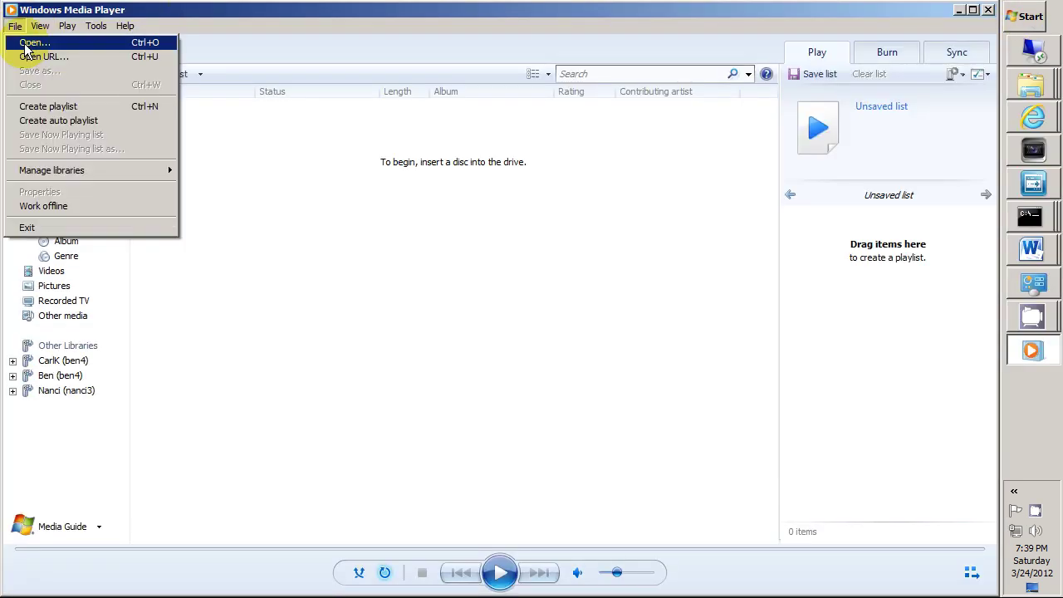
{"action": "left_click", "coordinate": [26, 40]}
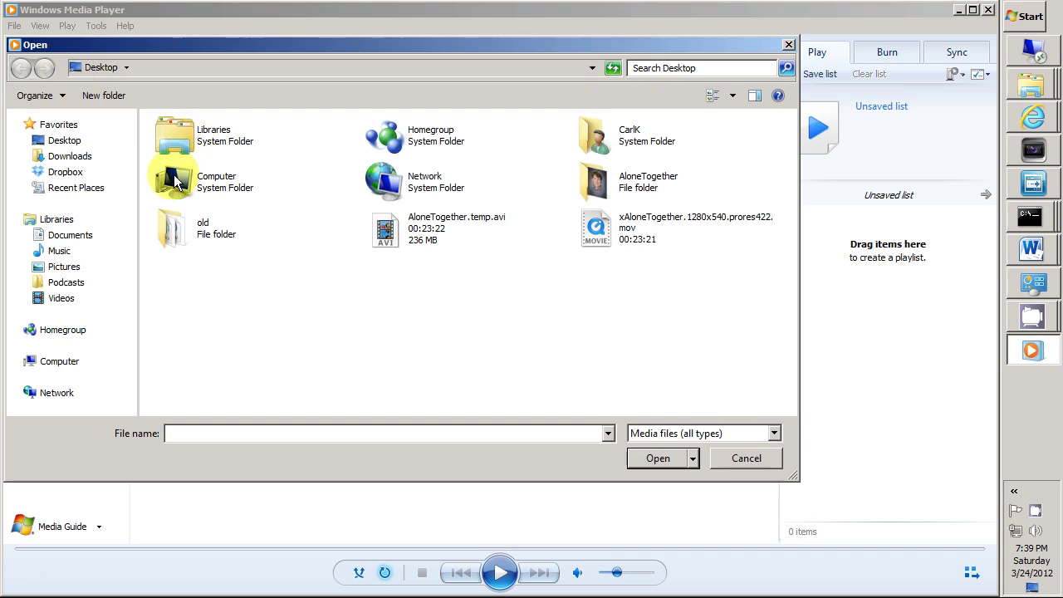
{"action": "left_click", "coordinate": [67, 141]}
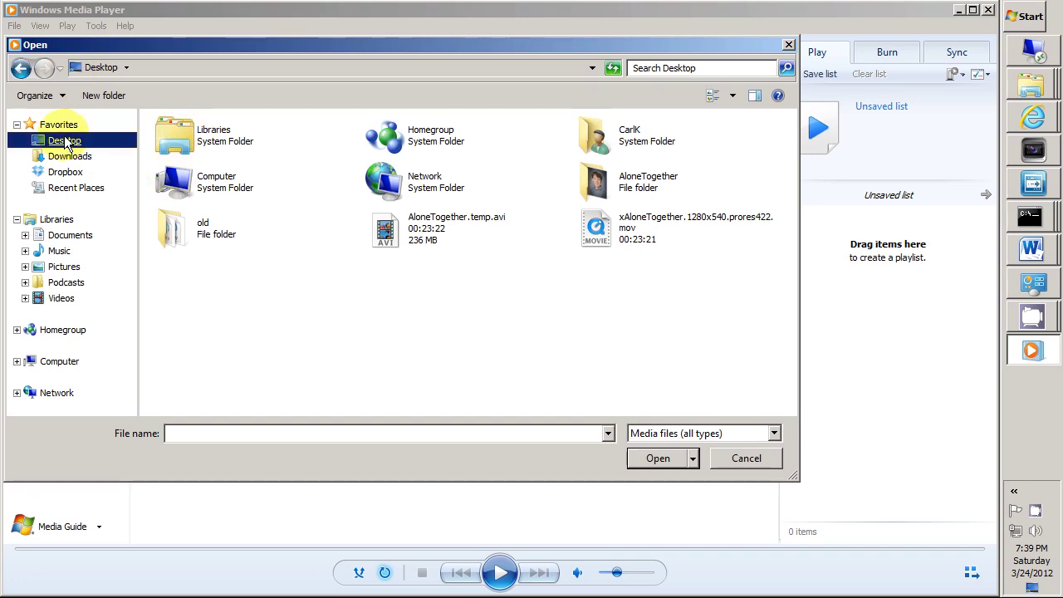
{"action": "left_click", "coordinate": [304, 433]}
{"action": "type", "text": "*."}
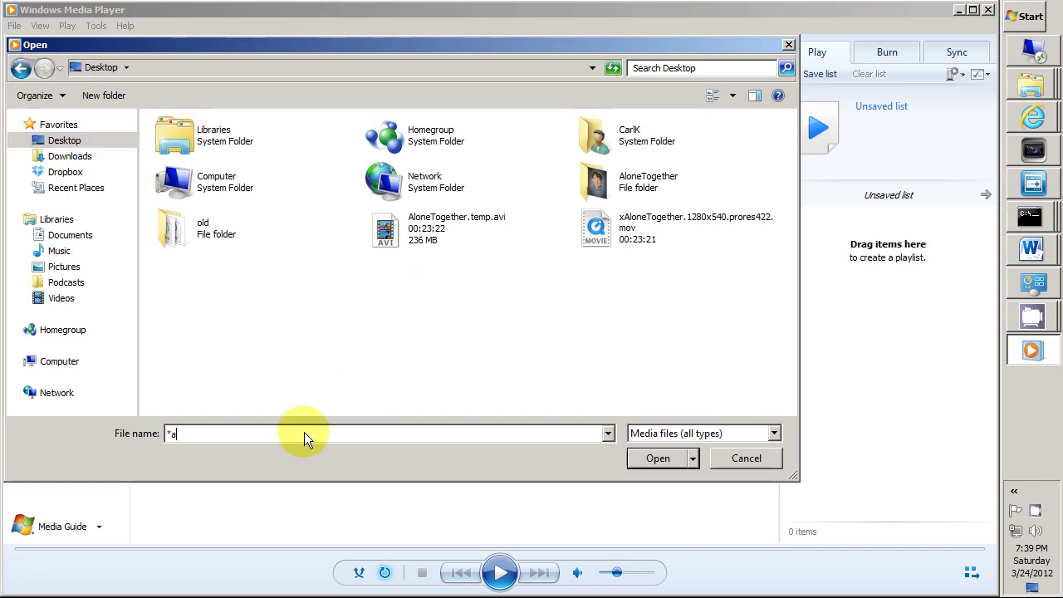
{"action": "type", "text": "avs"}
{"action": "key", "text": "Return"}
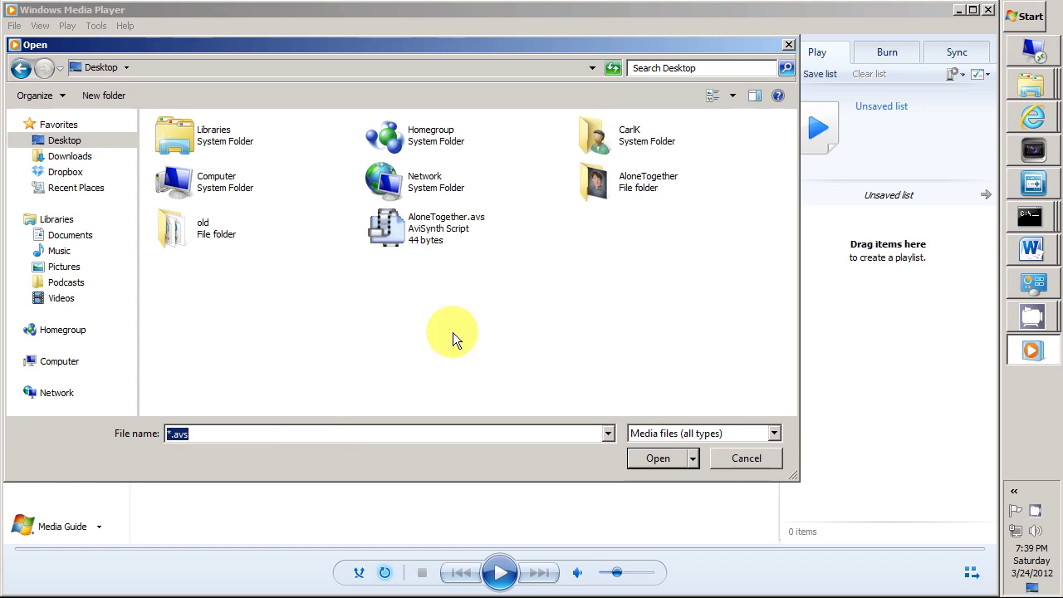
{"action": "double_click", "coordinate": [421, 235]}
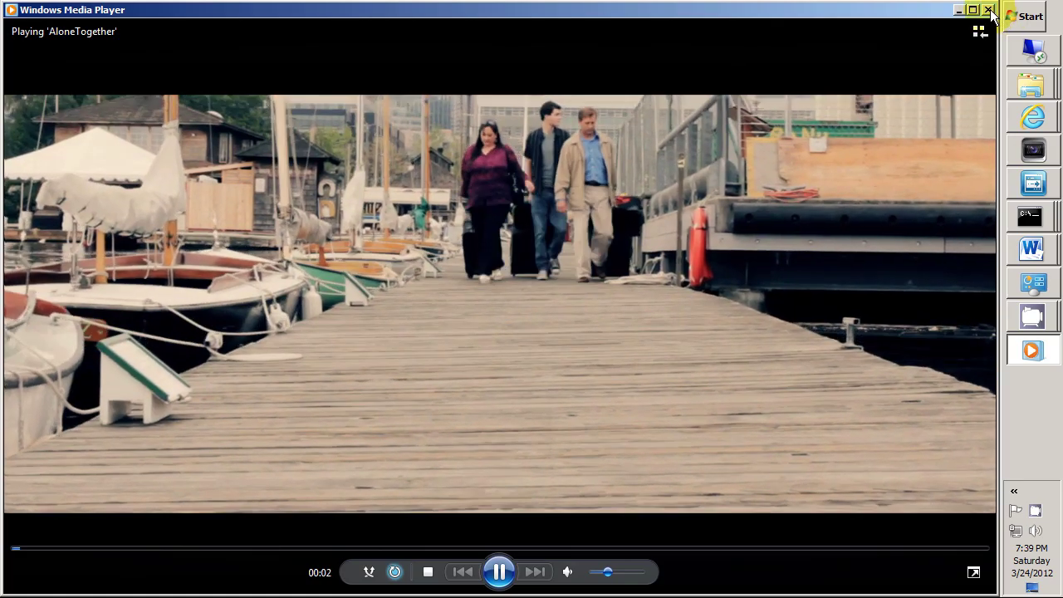
In Command Prompt, cd to Desktop, rerun the Set path line for ffmpeg, and recall the ProRes command.
{"action": "left_click", "coordinate": [988, 9]}
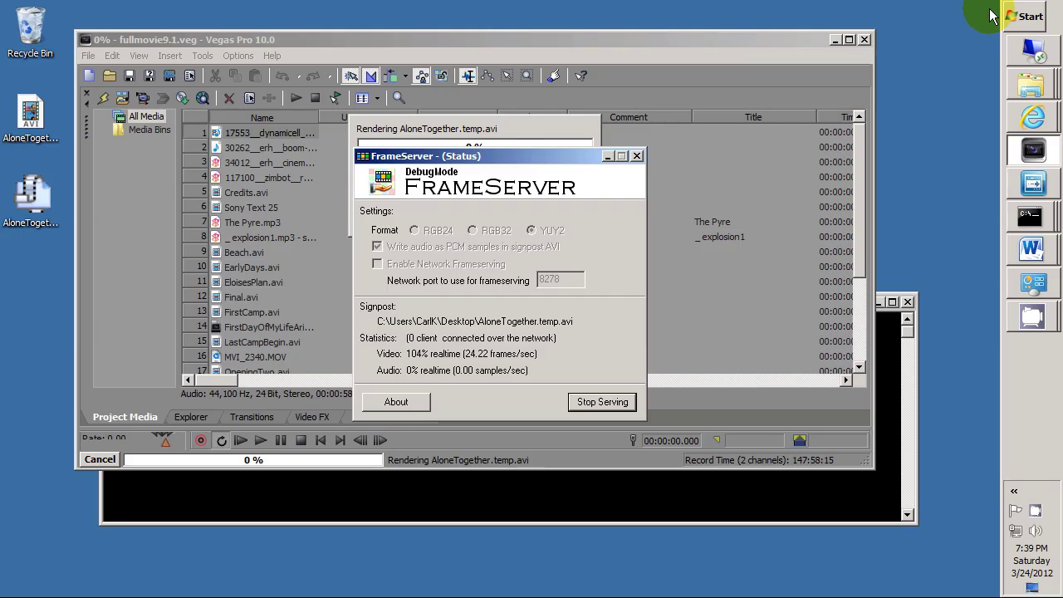
{"action": "left_click", "coordinate": [543, 502]}
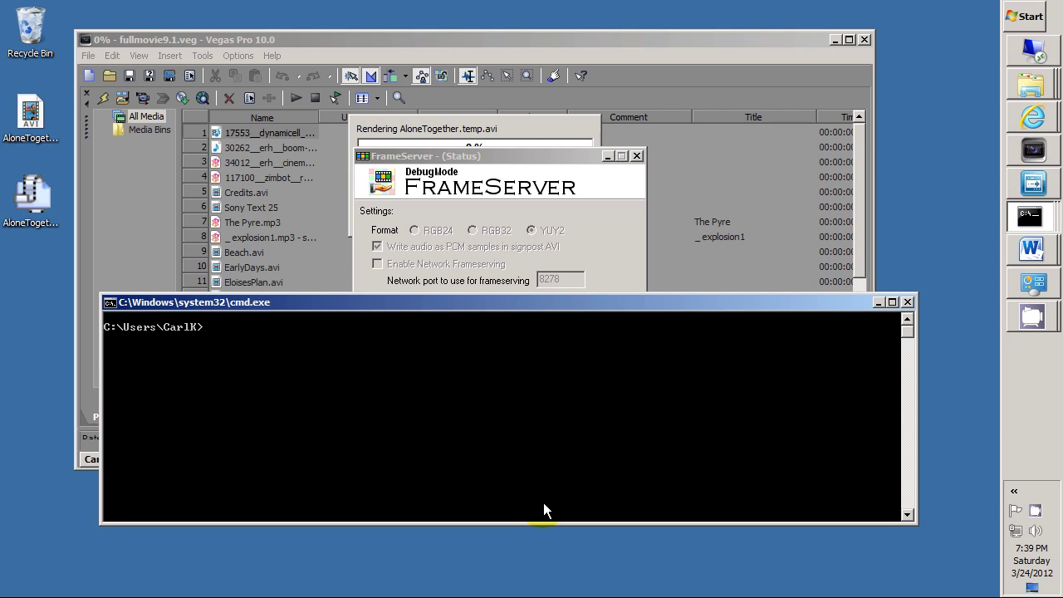
{"action": "type", "text": "cd Desktop"}
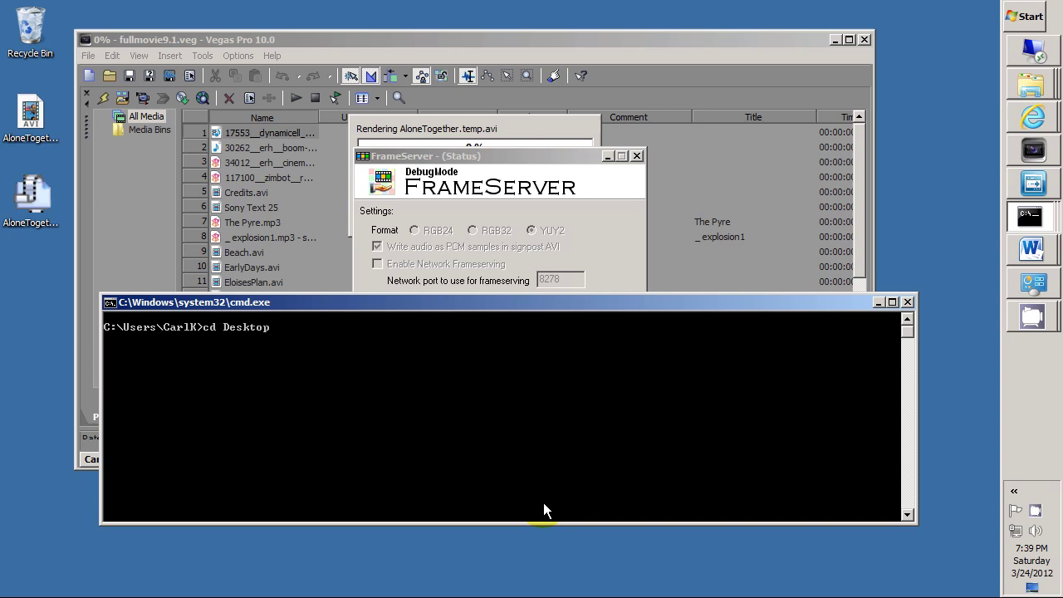
{"action": "key", "text": "Return"}
{"action": "key", "text": "Up"}
{"action": "key", "text": "Up"}
{"action": "key", "text": "Up"}
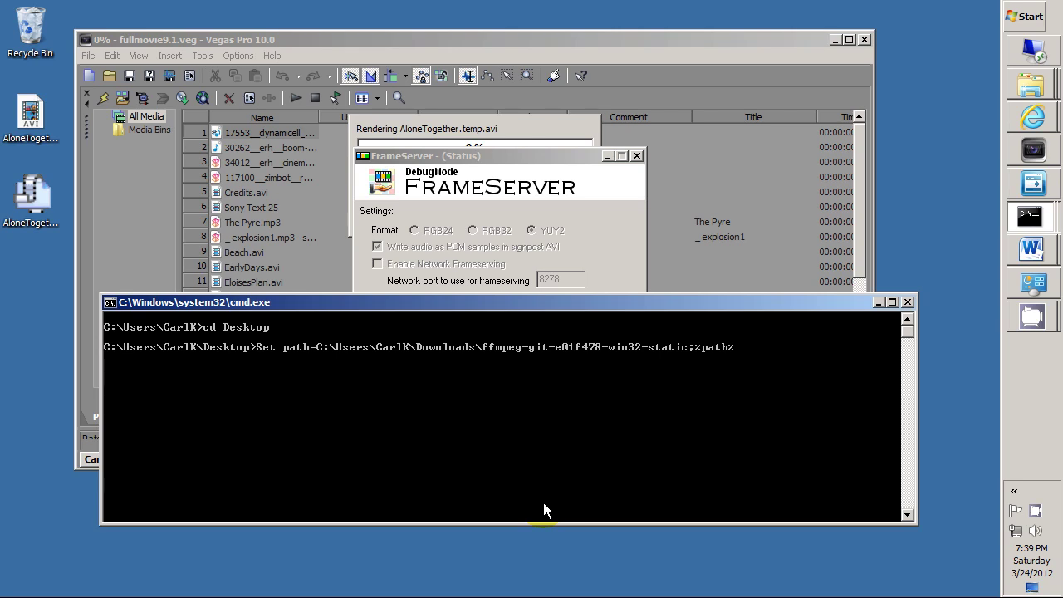
{"action": "key", "text": "Return"}
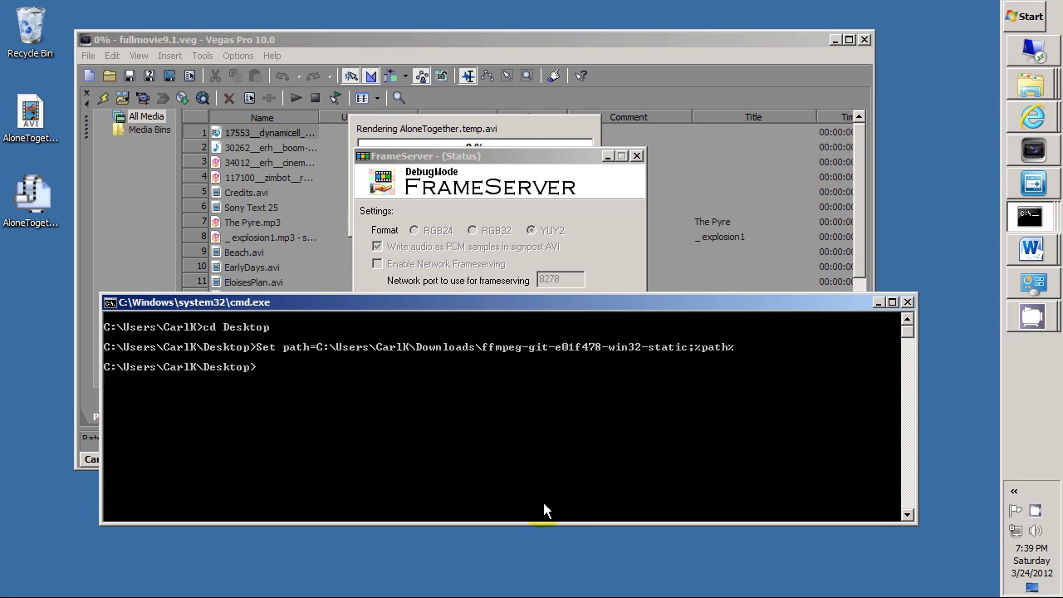
{"action": "key", "text": "Down"}
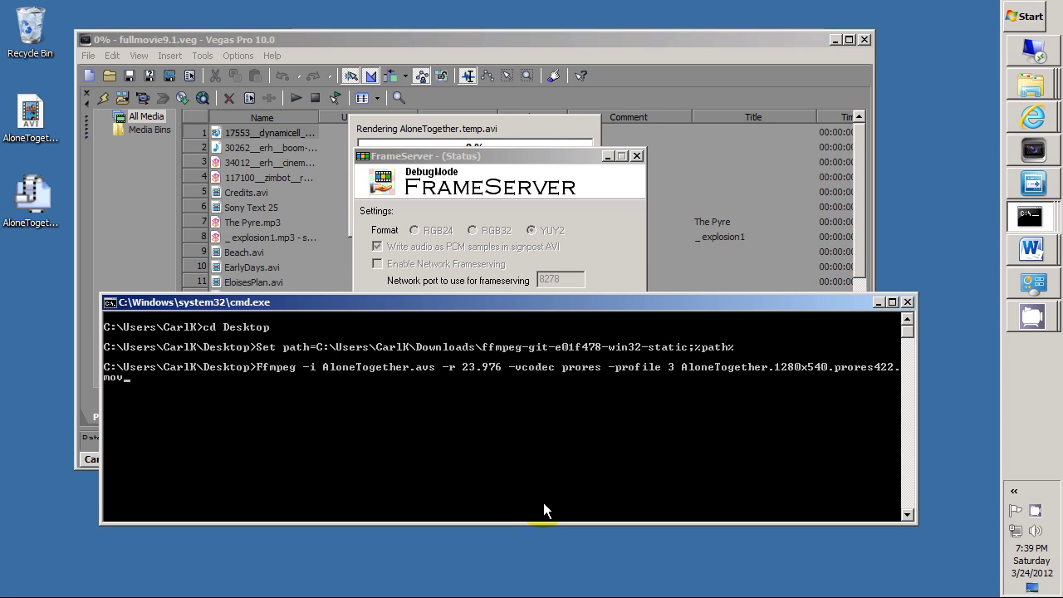
Run the ffmpeg ProRes profile 3 encode through all 33614 frames to AloneTogether.1280x540.prores422.mov.
{"action": "key", "text": "Return"}
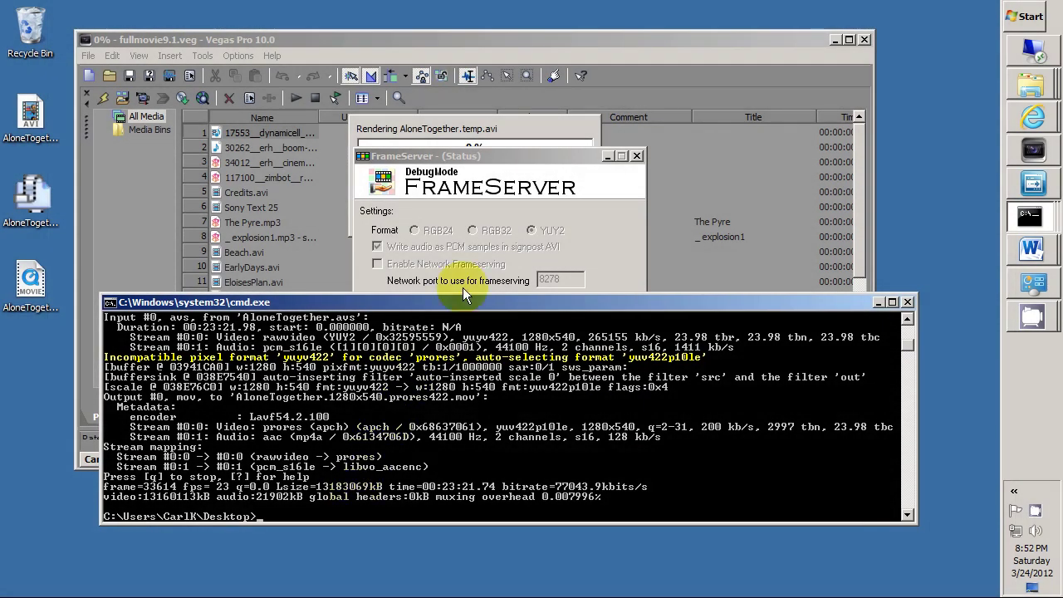
Stop serving, then play AloneTogether.1280x540.prores422.mov in QuickTime at Half Size and pause it.
{"action": "left_click", "coordinate": [524, 236]}
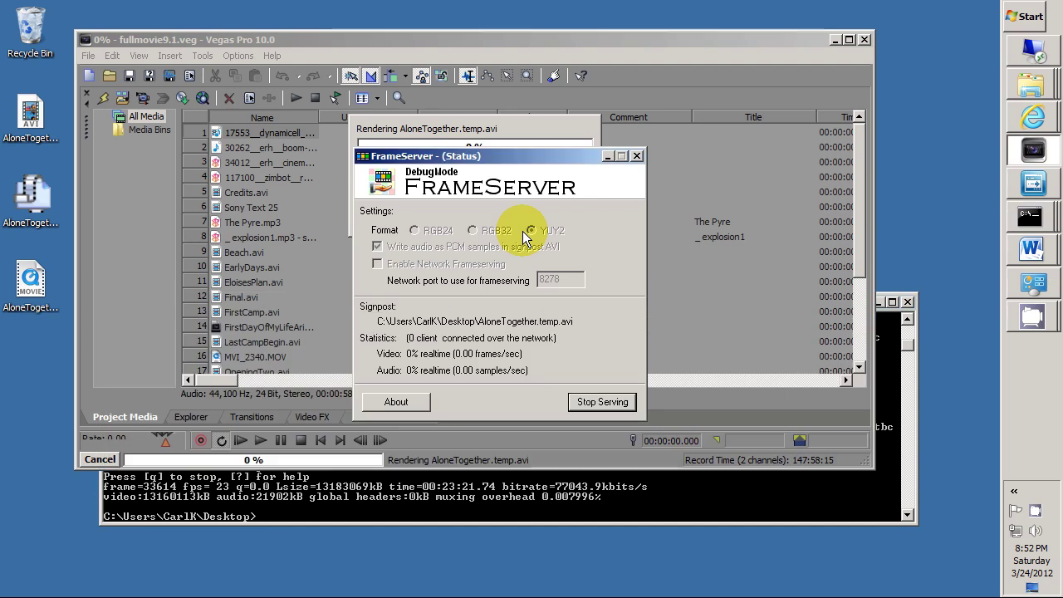
{"action": "left_click", "coordinate": [601, 404]}
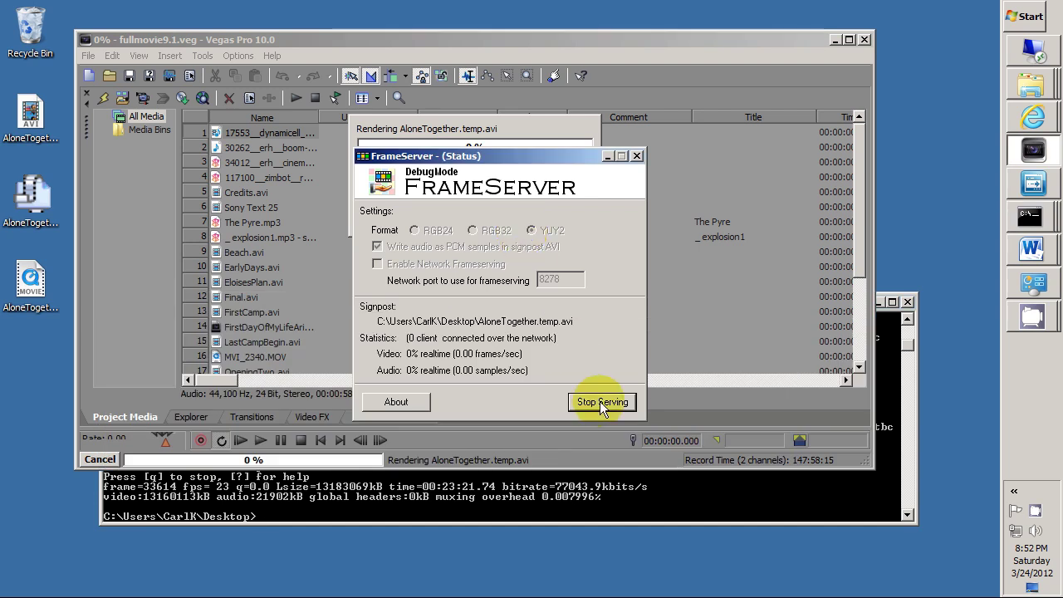
{"action": "left_click", "coordinate": [38, 286]}
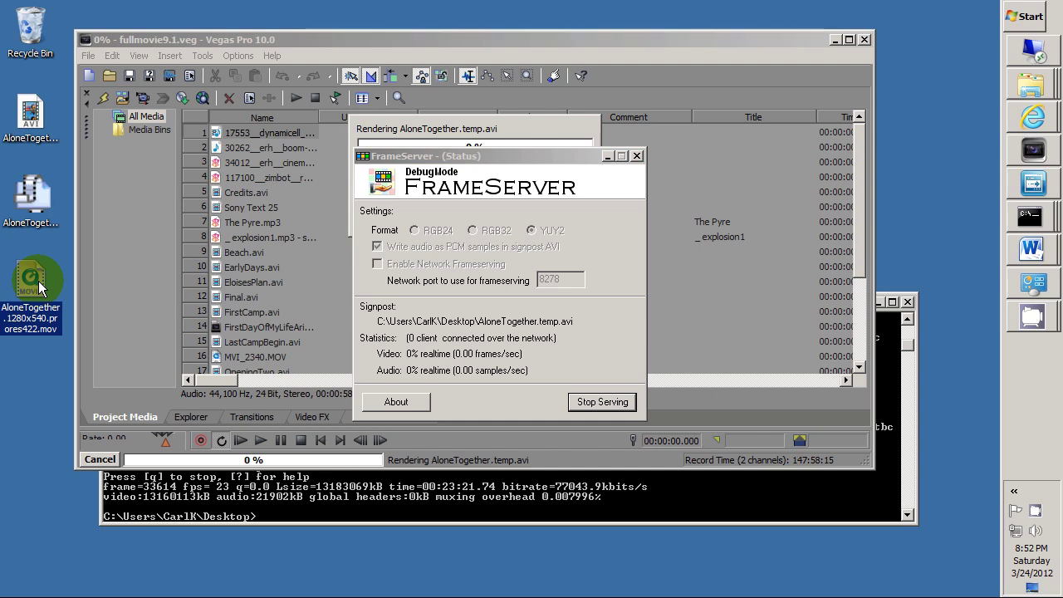
{"action": "double_click", "coordinate": [39, 286]}
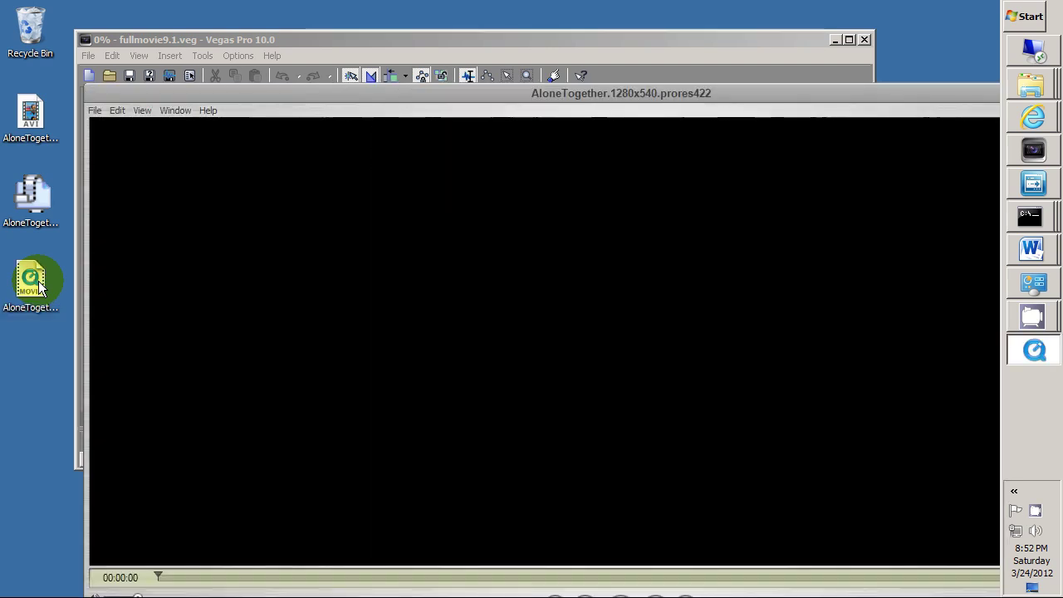
{"action": "left_click", "coordinate": [143, 111]}
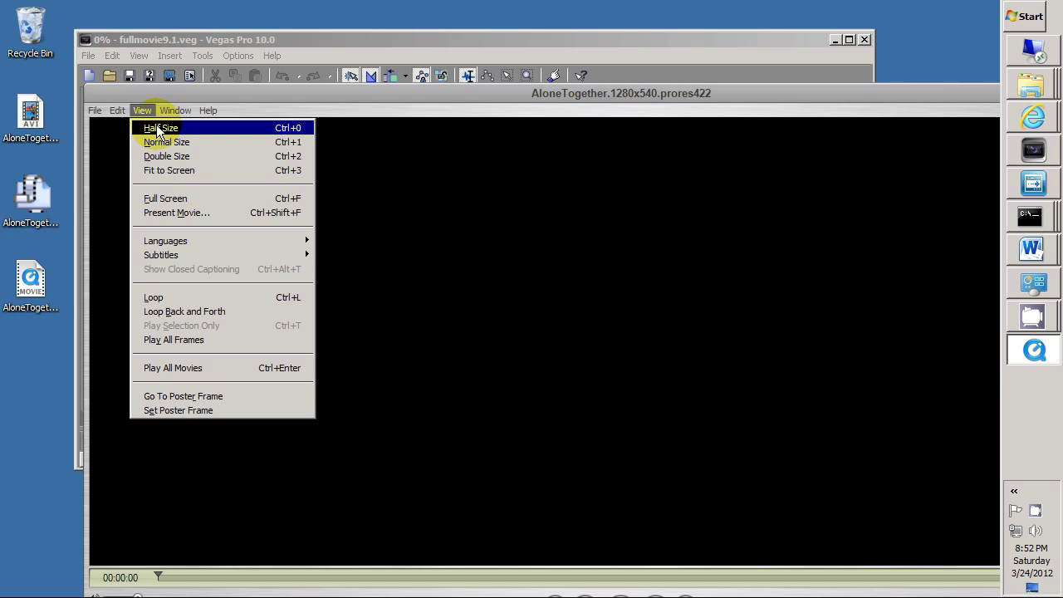
{"action": "left_click", "coordinate": [155, 127]}
{"action": "left_click", "coordinate": [354, 384]}
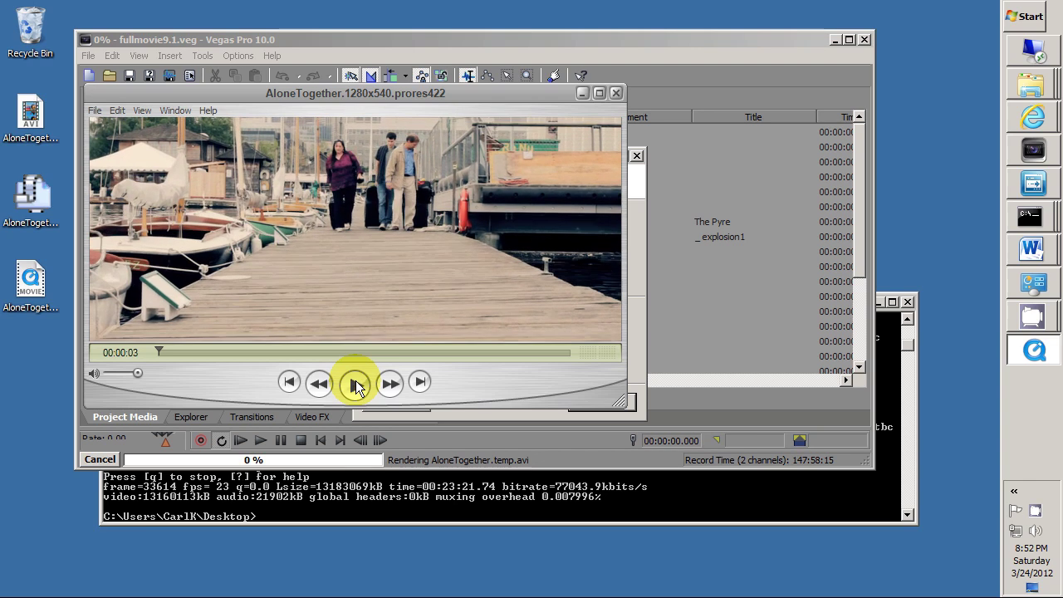
{"action": "left_click", "coordinate": [354, 384]}
Close QuickTime and the FrameServer status, dismiss Rendering complete, and exit Vegas Pro.
{"action": "left_click", "coordinate": [616, 93]}
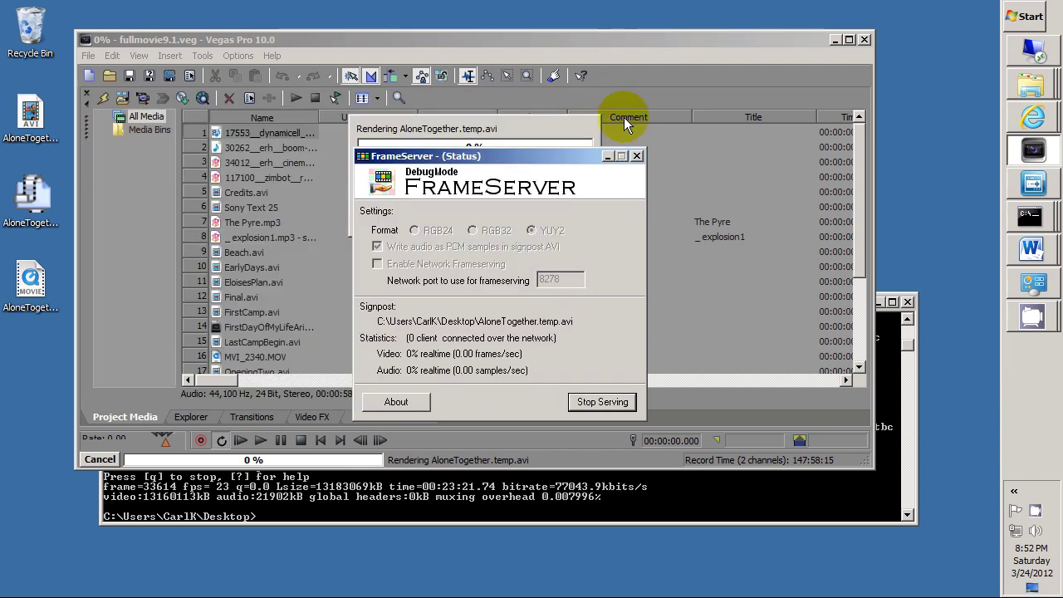
{"action": "left_click", "coordinate": [603, 403]}
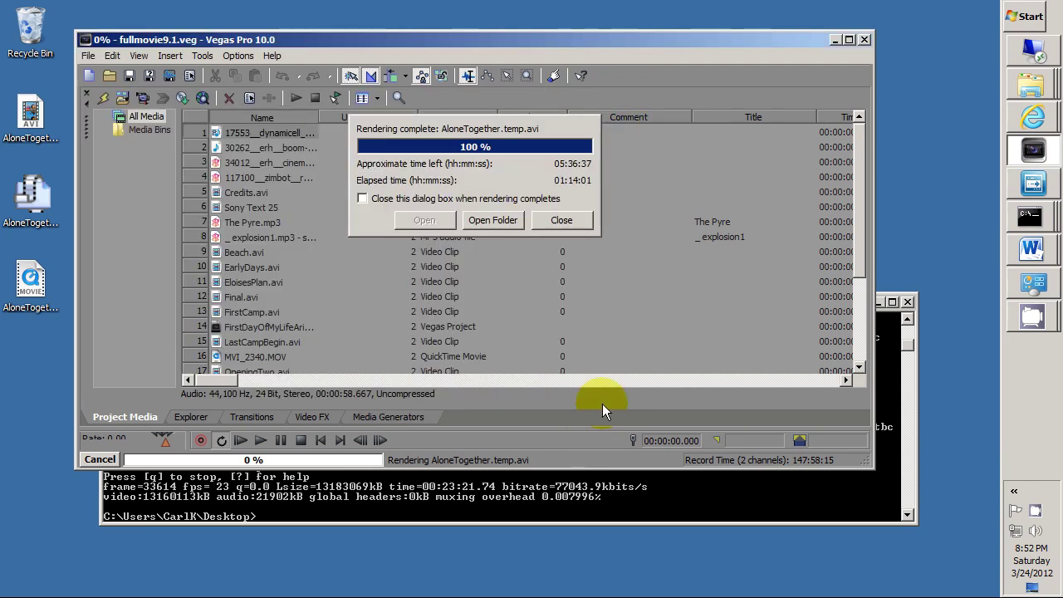
{"action": "left_click", "coordinate": [566, 219]}
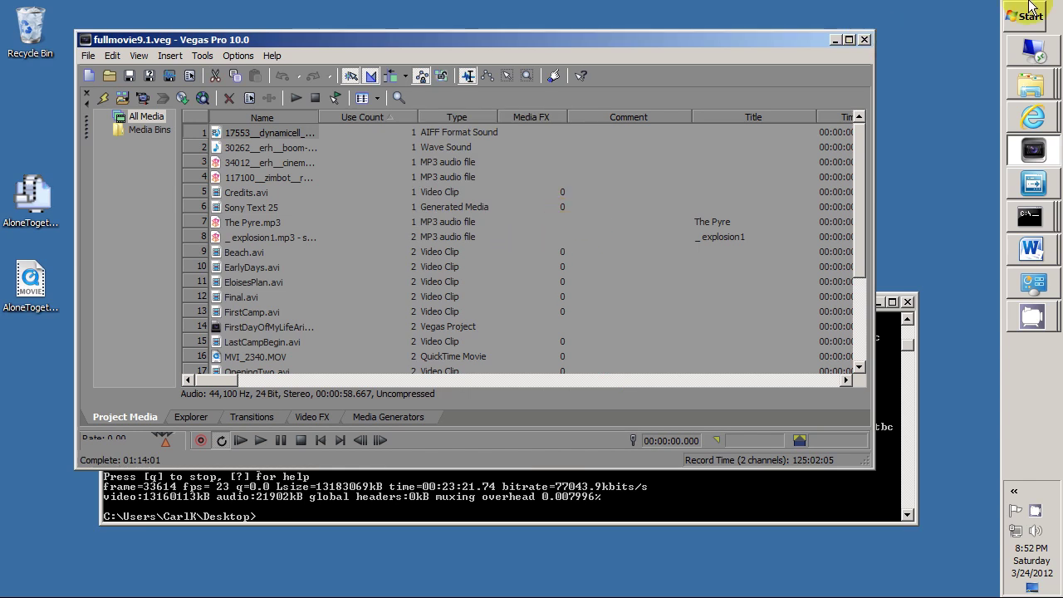
{"action": "left_click", "coordinate": [865, 39]}
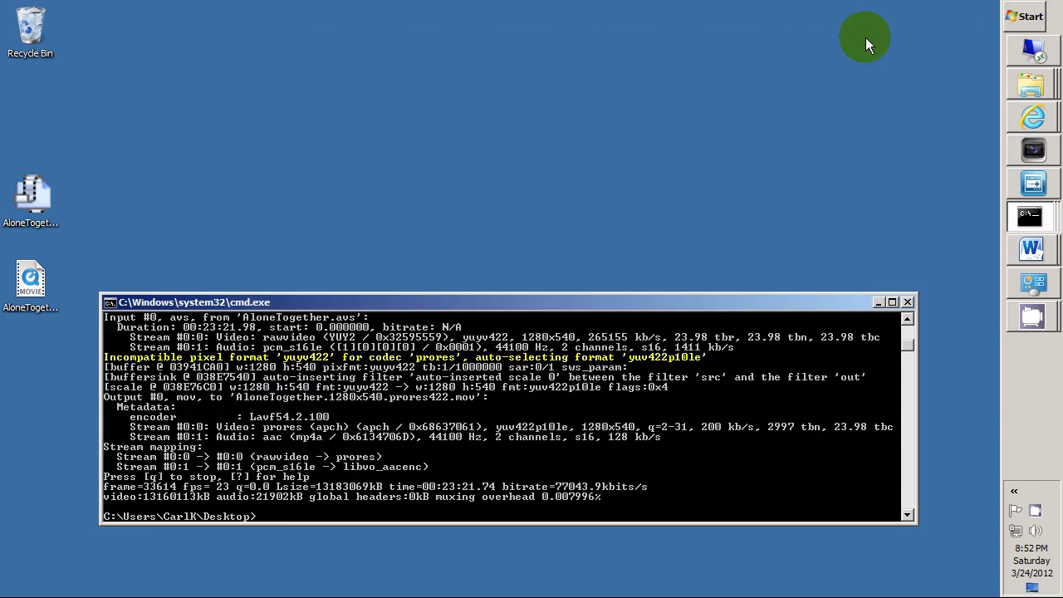